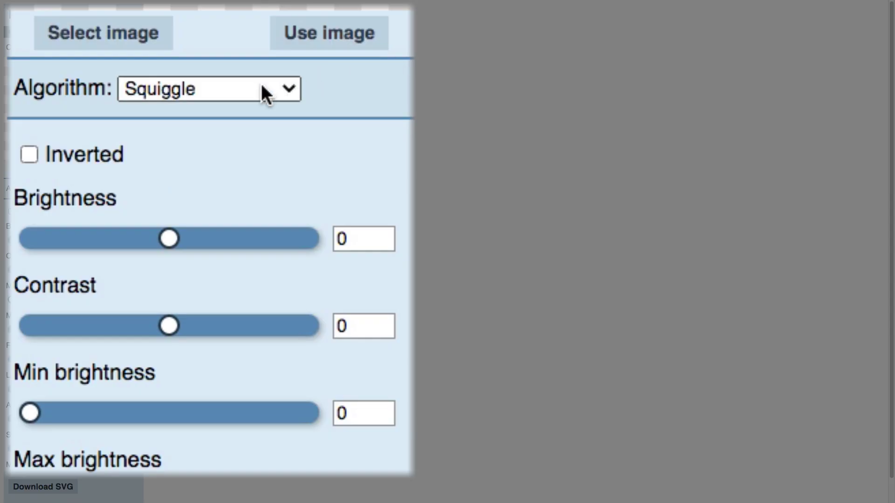
Switch Plotterfun's drawing algorithm to Linedraw.
click(88, 188)
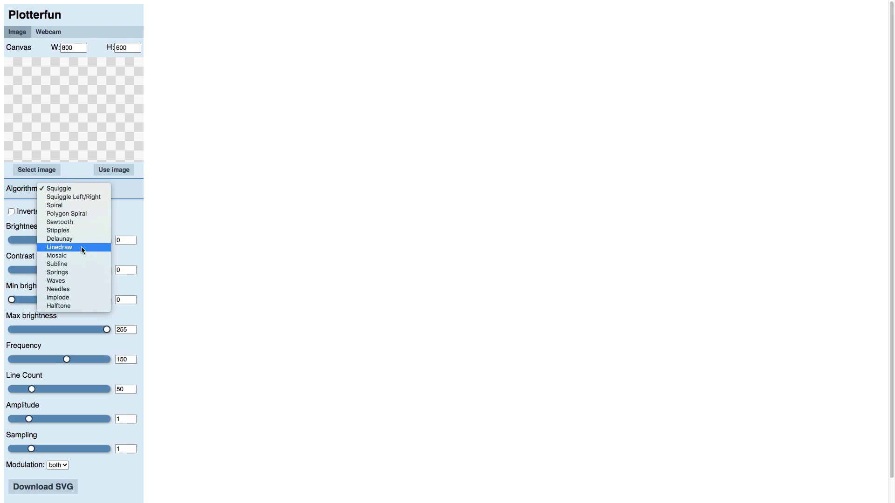
click(234, 260)
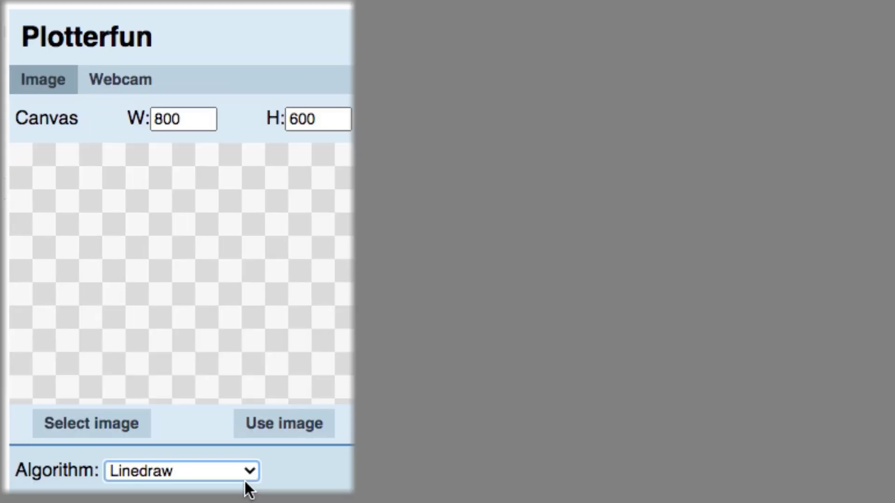
Load the dog photo as Plotterfun's source image.
click(124, 436)
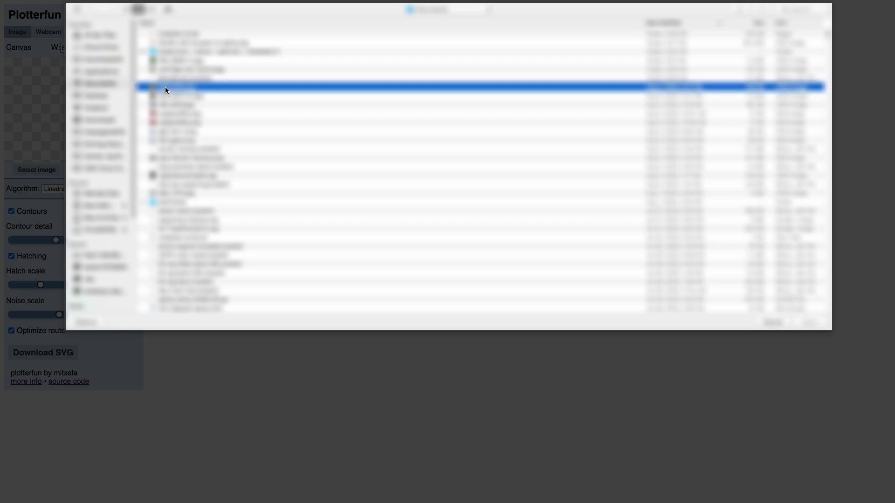
key(space)
key(space)
click(799, 321)
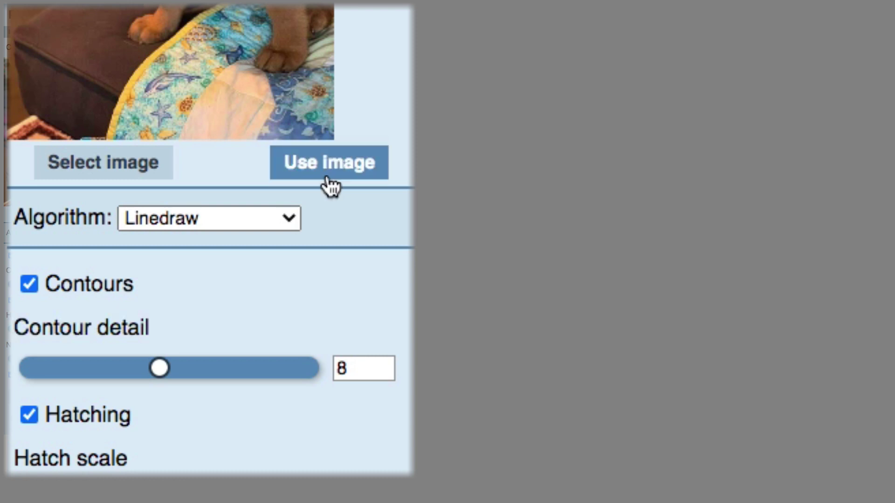
Generate the Linedraw plot from the loaded puppy photo.
click(329, 181)
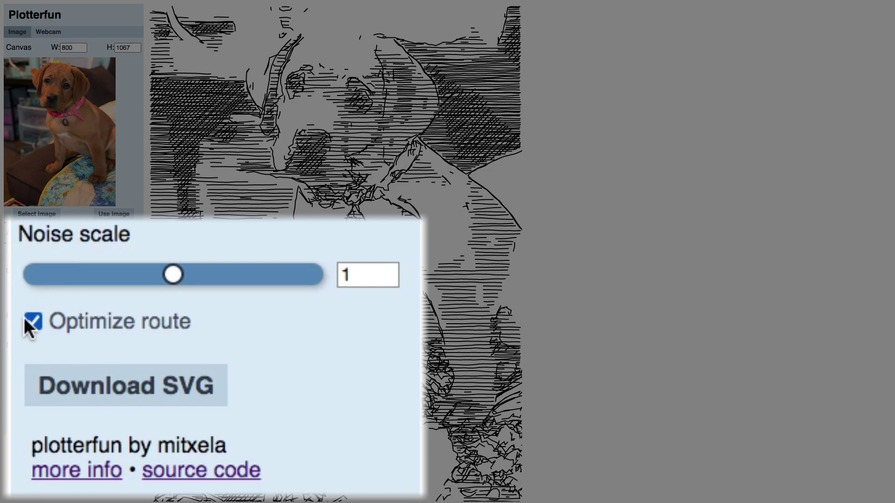
Turn off route optimization and set contour detail to 7 after trying 12 and 16.
click(24, 319)
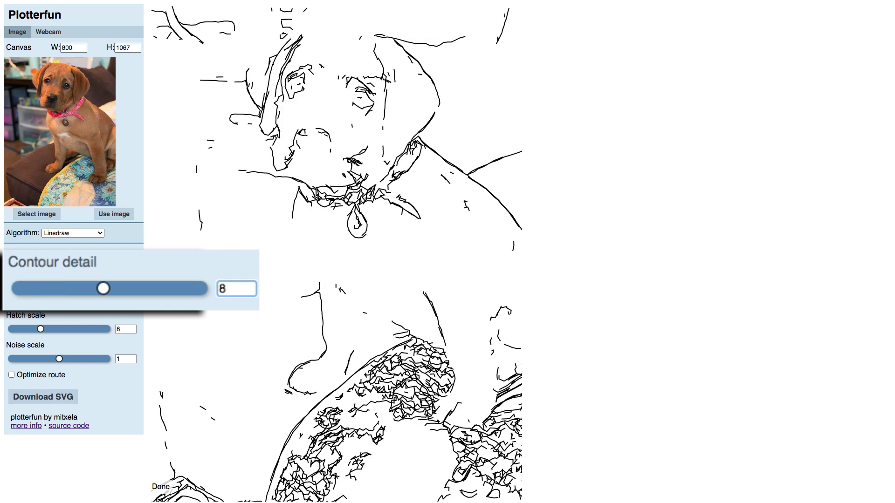
key(BackSpace)
text(12)
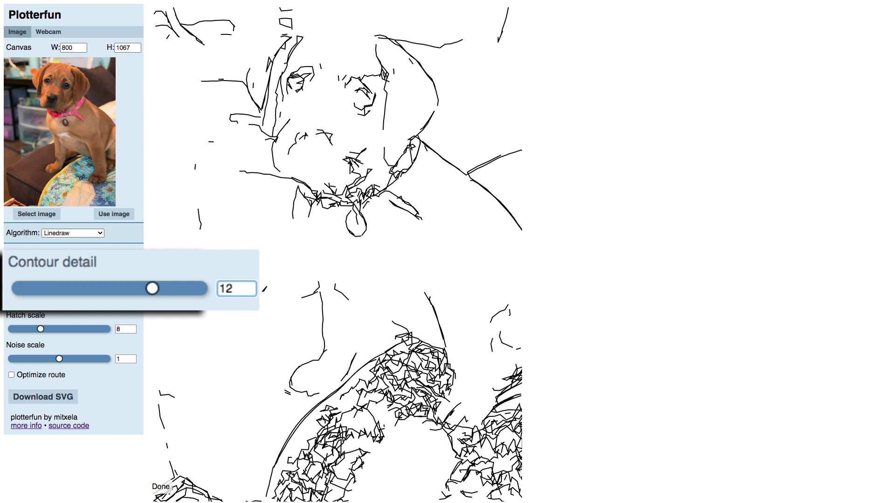
key(BackSpace)
text(6)
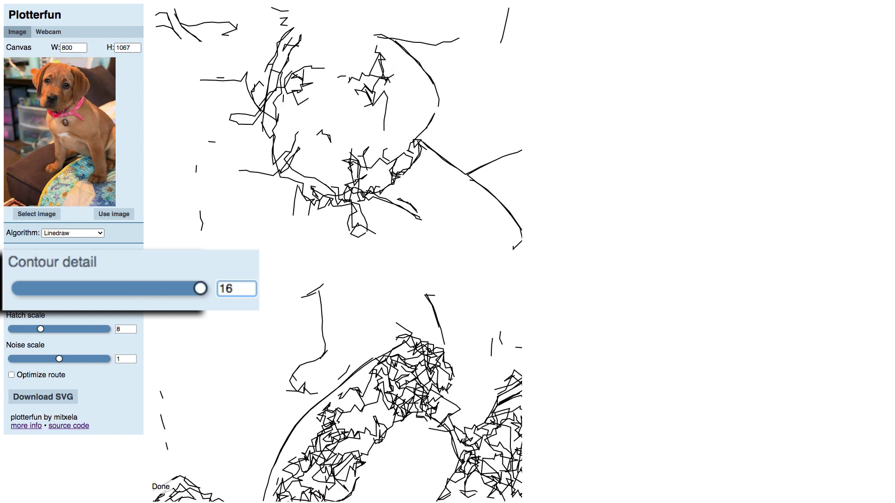
key(BackSpace)
key(BackSpace)
text(7)
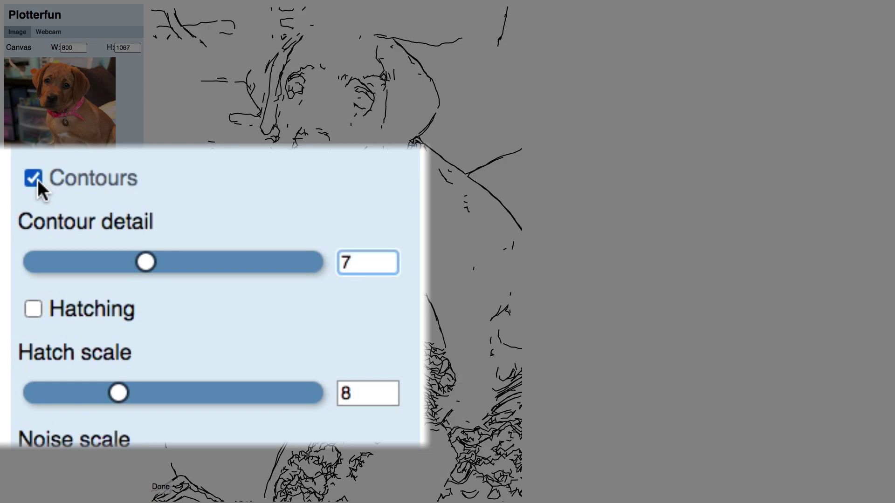
Toggle contours off, then back on alongside hatching at hatch scale 7.
click(36, 179)
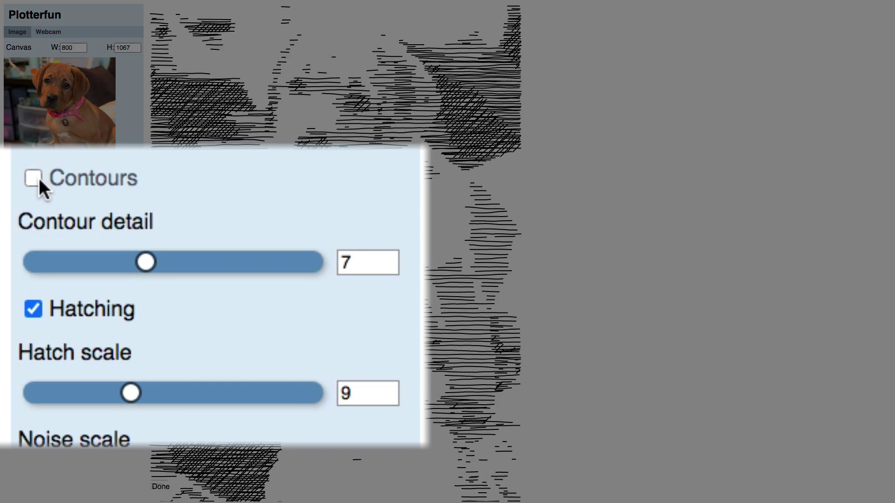
click(12, 256)
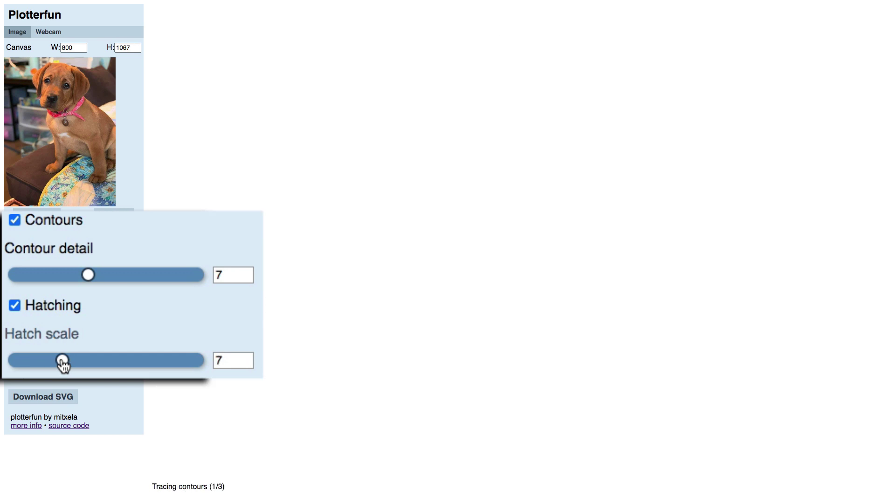
Lower hatch scale to 6 and raise contour detail to 7.
drag(62, 364, 55, 364)
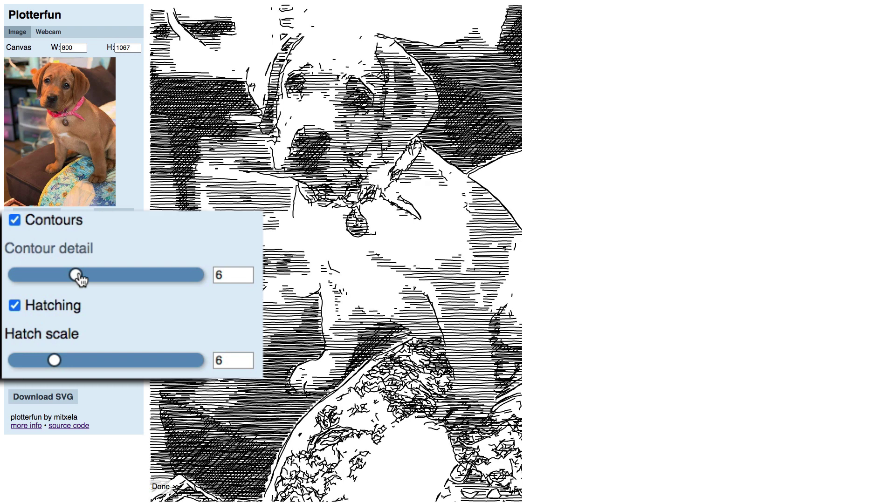
drag(80, 278, 88, 278)
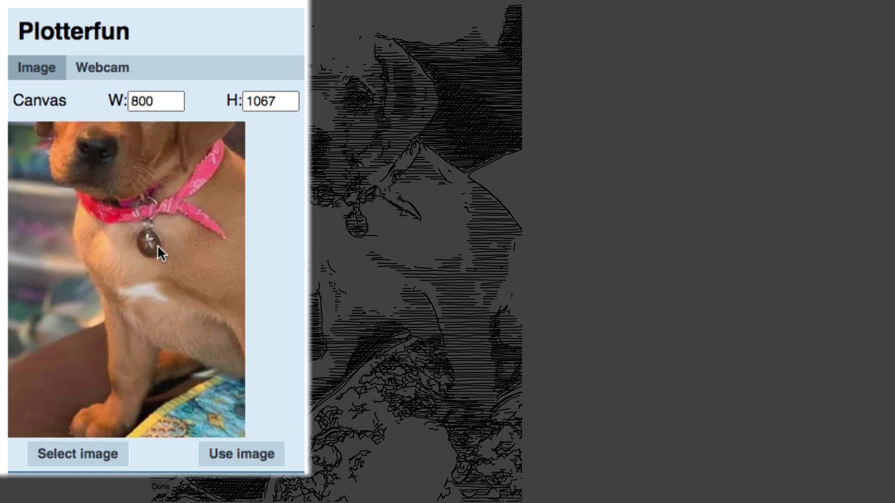
Reframe the photo on the puppy's face and re-trace the drawing.
drag(158, 244, 153, 376)
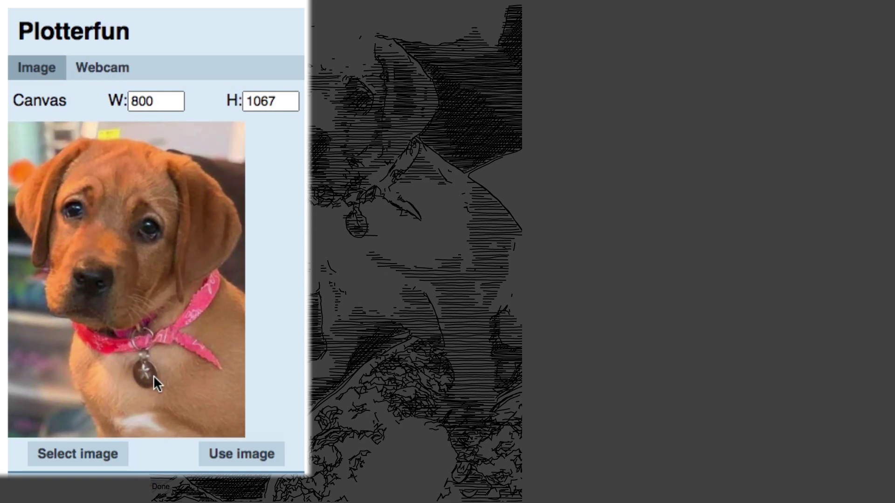
drag(153, 376, 153, 376)
click(235, 461)
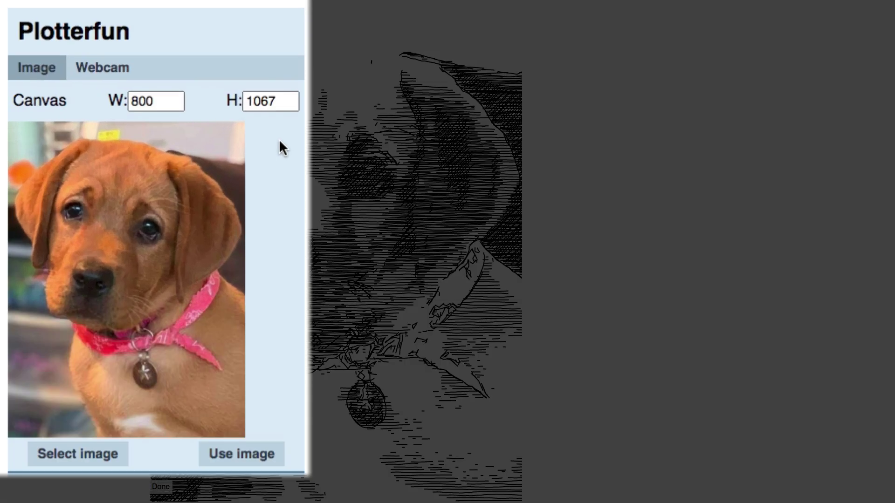
Replace the canvas height value with 800.
click(126, 46)
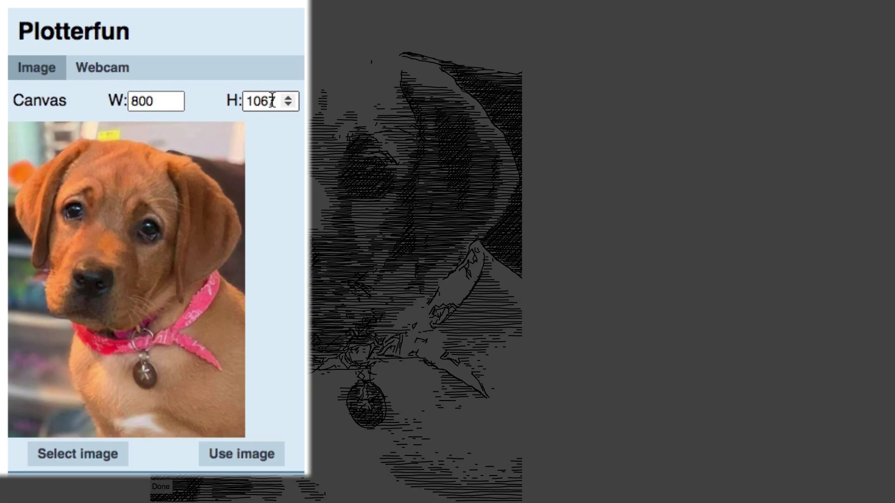
double_click(265, 100)
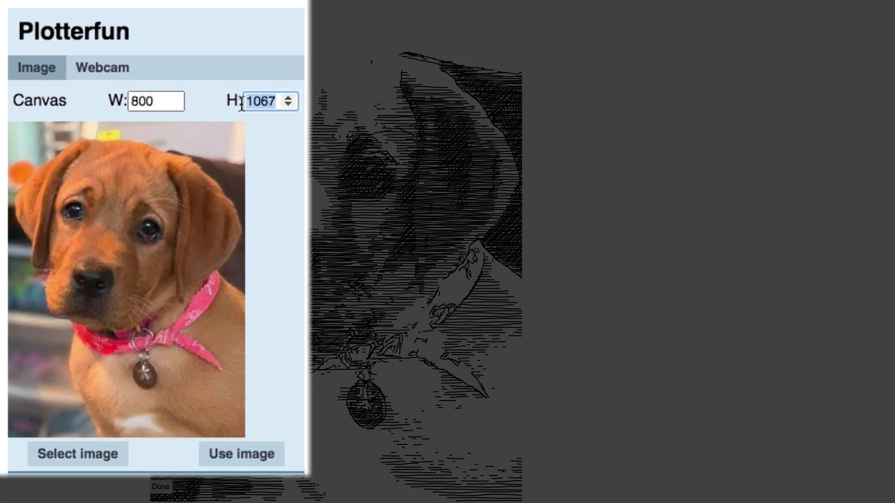
text(800)
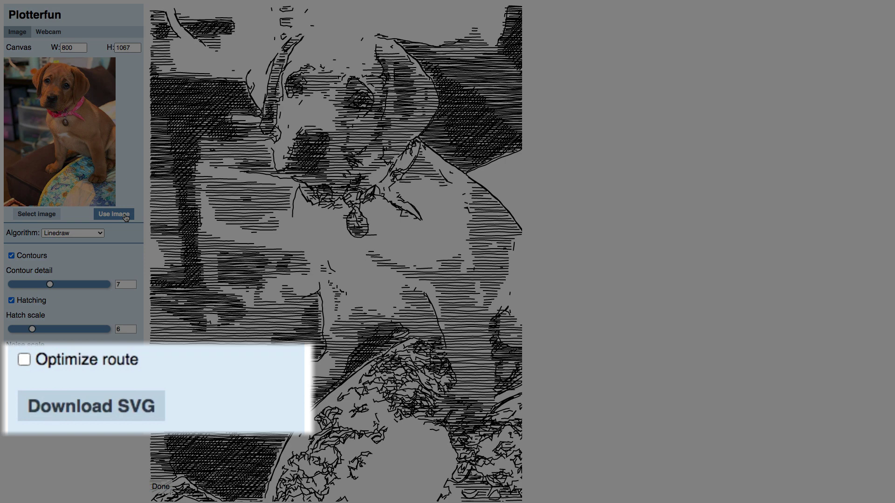
Apply the 720 × 960 canvas size and download the drawing as an SVG.
click(126, 218)
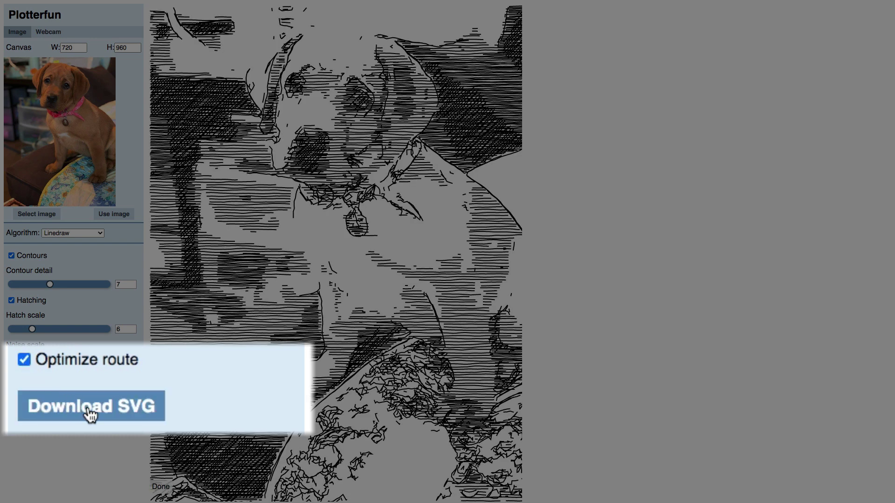
click(42, 399)
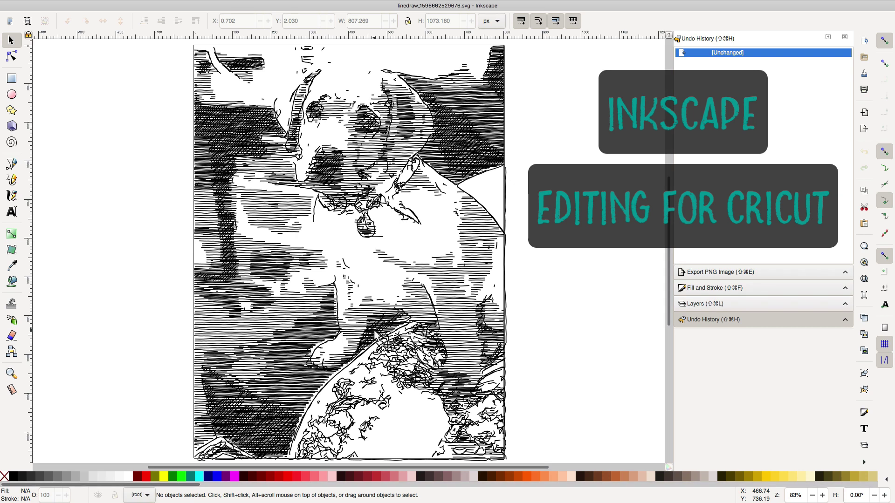
Select the puppy line-drawing path and apply Path > Simplify.
click(376, 333)
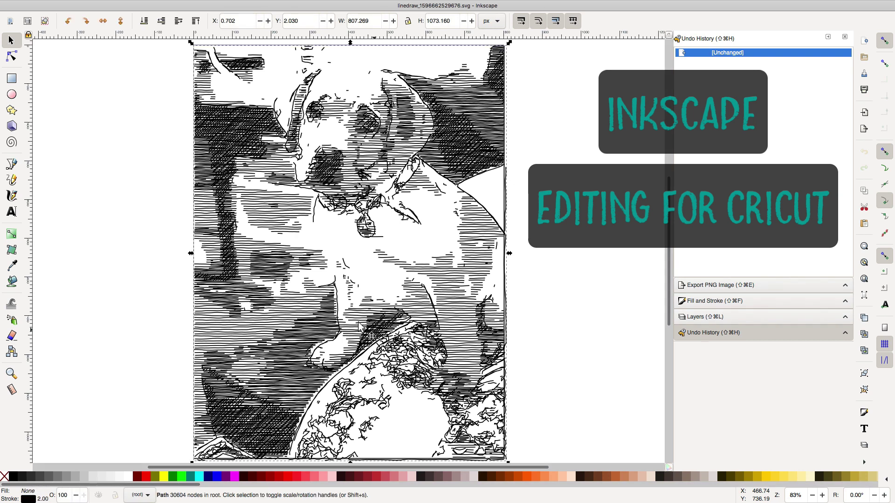
mouse_move(181, 5)
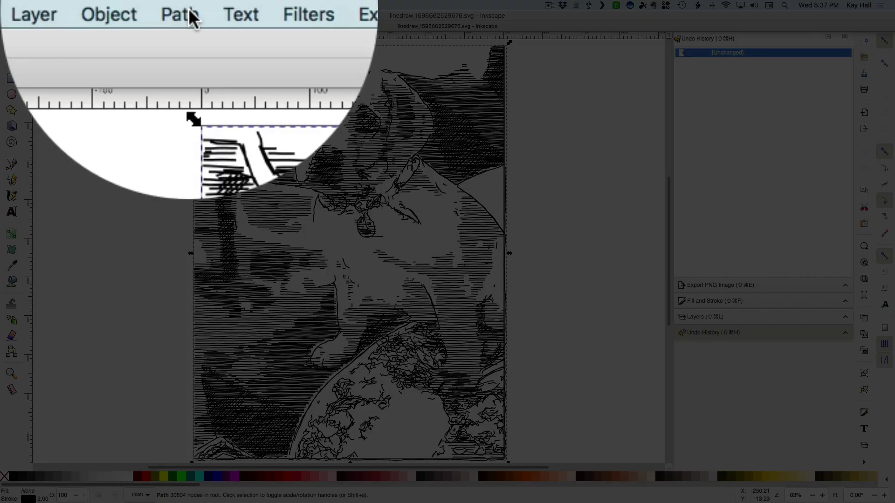
click(189, 6)
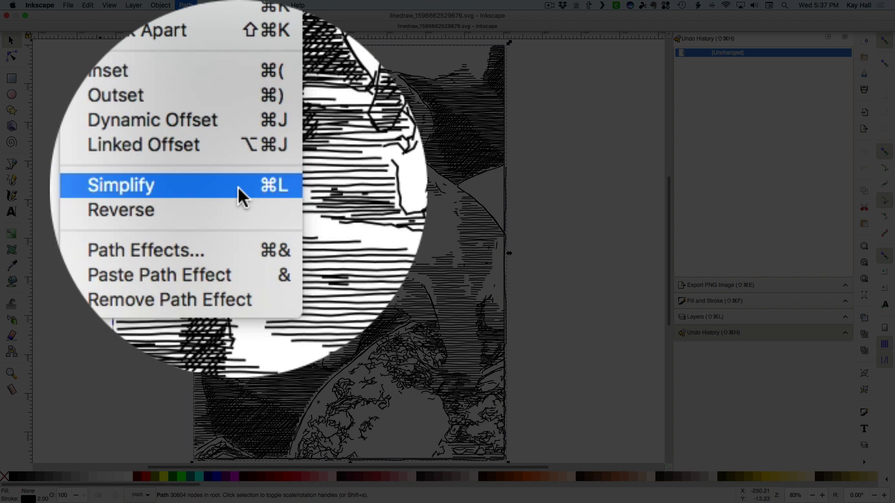
click(240, 189)
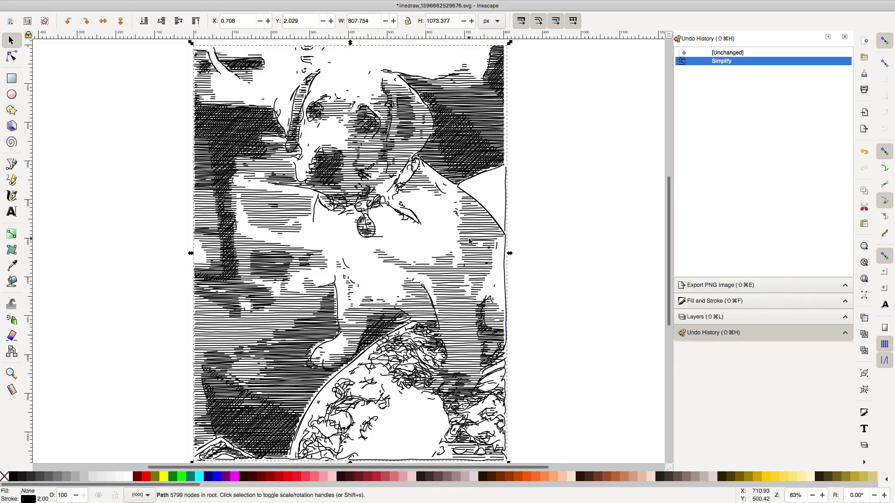
click(195, 5)
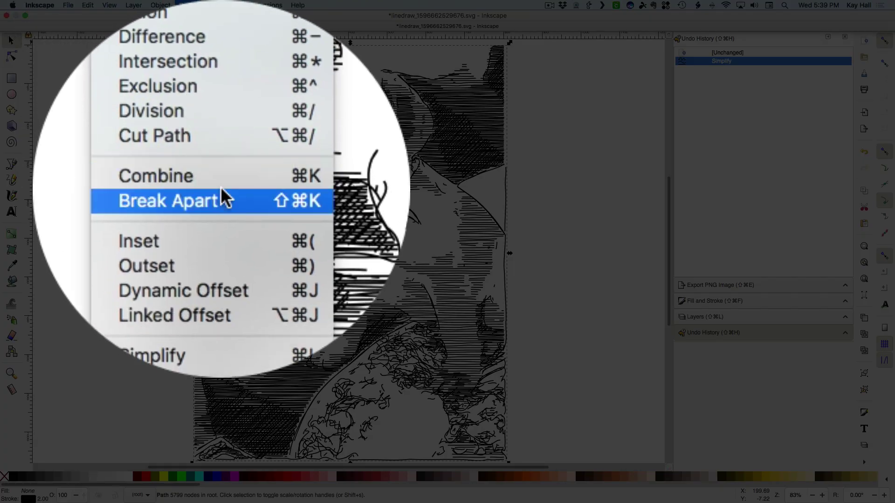
Break the sketch apart and delete the right, lower and other unwanted frame edge lines.
click(222, 113)
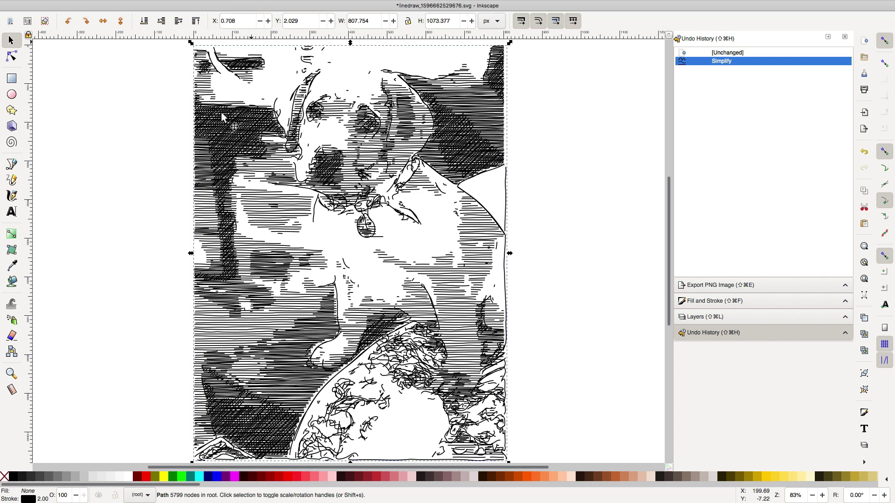
click(545, 163)
click(505, 208)
key(Delete)
click(504, 264)
key(Delete)
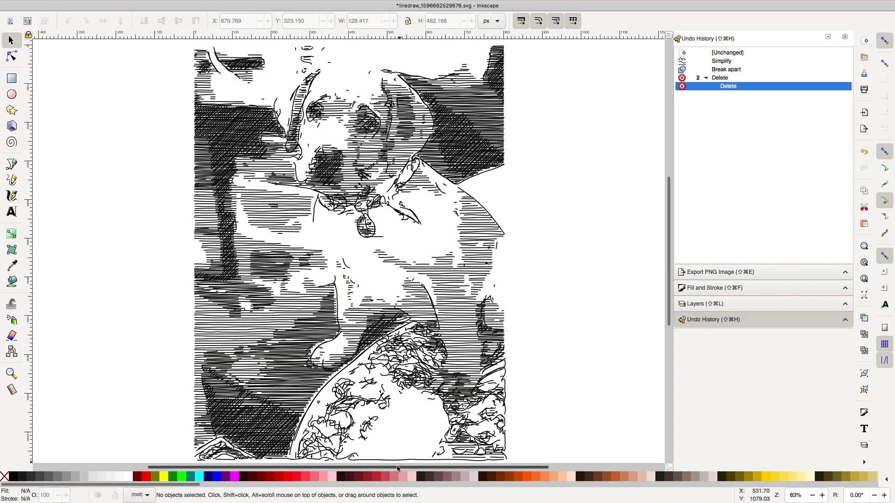
click(398, 459)
key(Delete)
Draw Bezier lines down the puppy's chest and across the top of its head.
key(b)
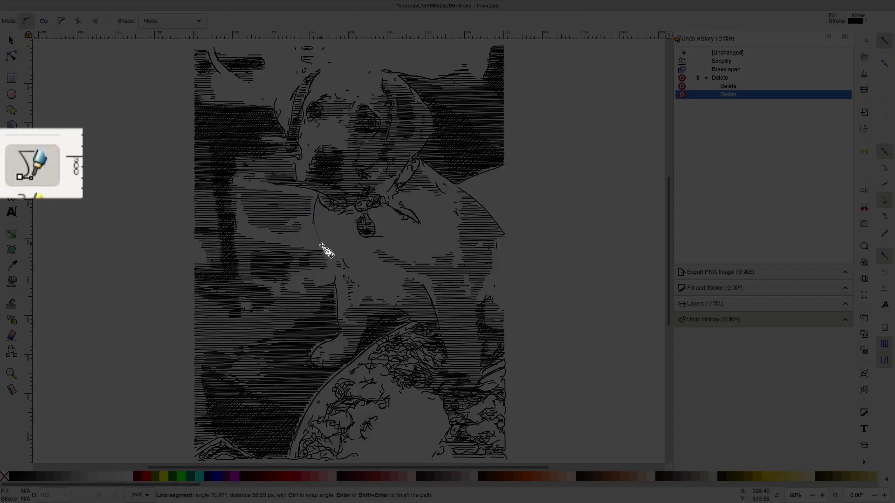
click(313, 223)
double_click(335, 276)
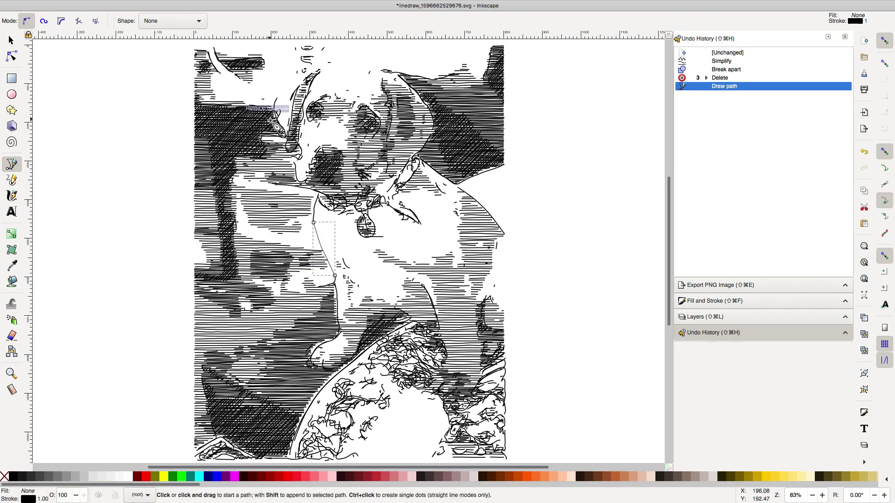
click(277, 98)
click(318, 69)
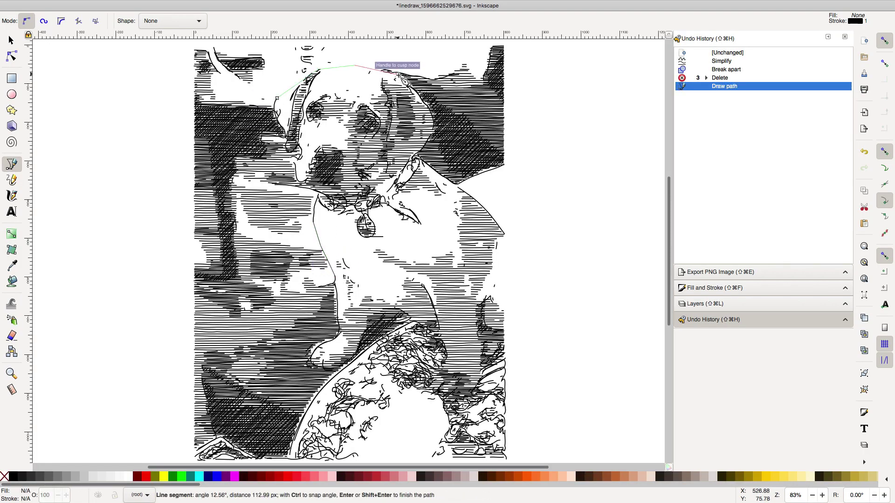
key(Return)
Turn the head line's segments into curves and change its node type.
key(n)
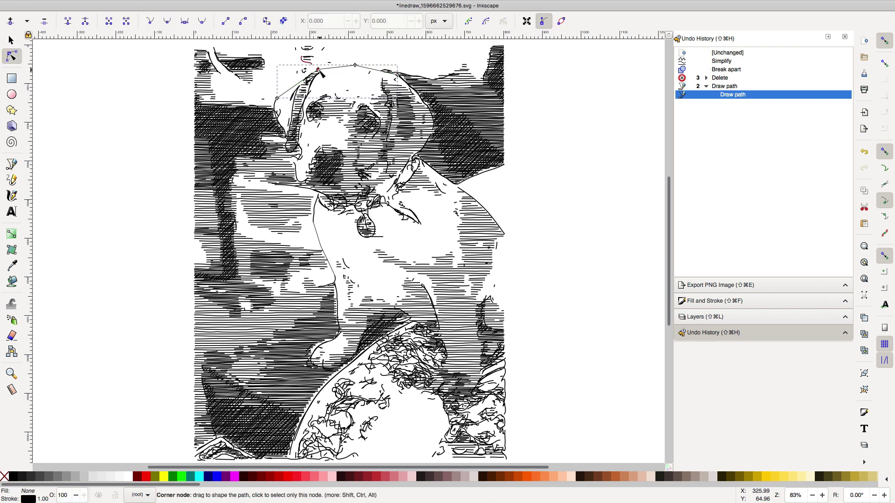
click(243, 21)
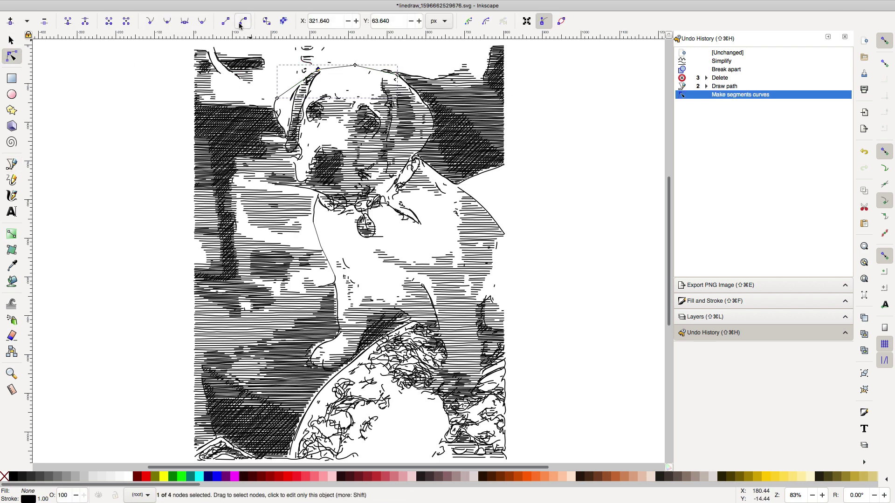
click(189, 22)
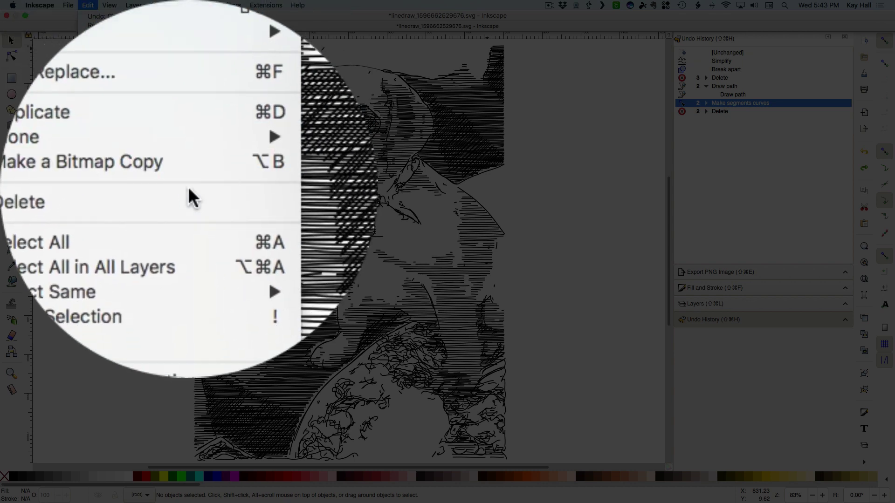
Delete stray pieces, combine all 2524 paths into one path, and save the SVG under a name.
click(160, 168)
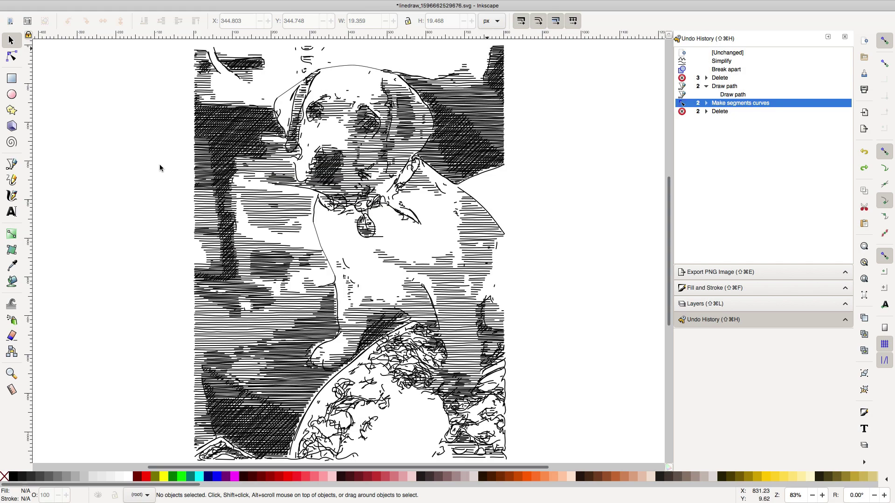
key(super+a)
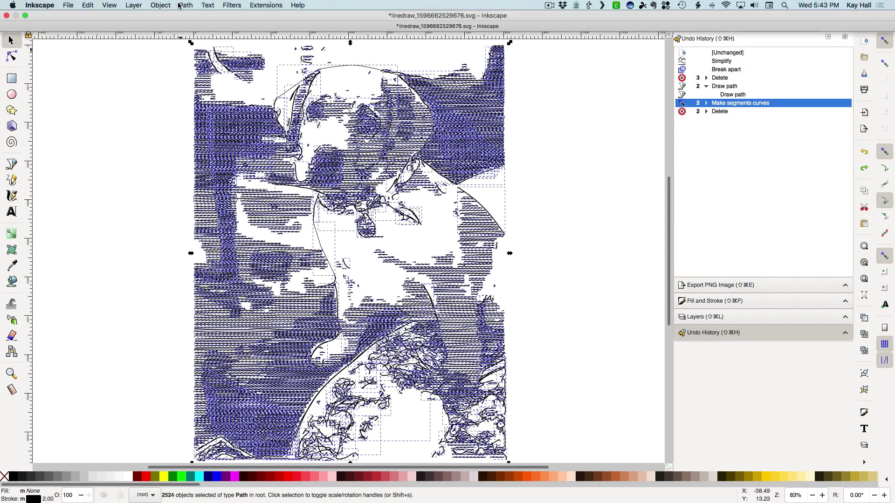
click(179, 6)
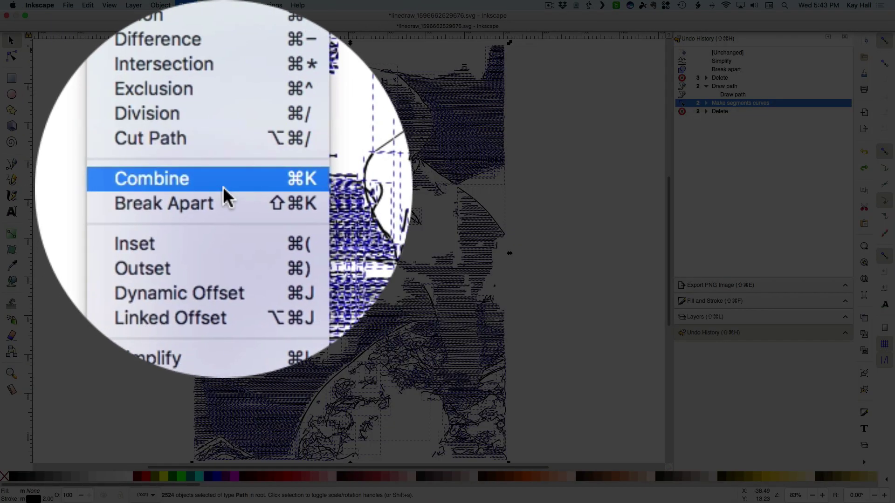
click(221, 111)
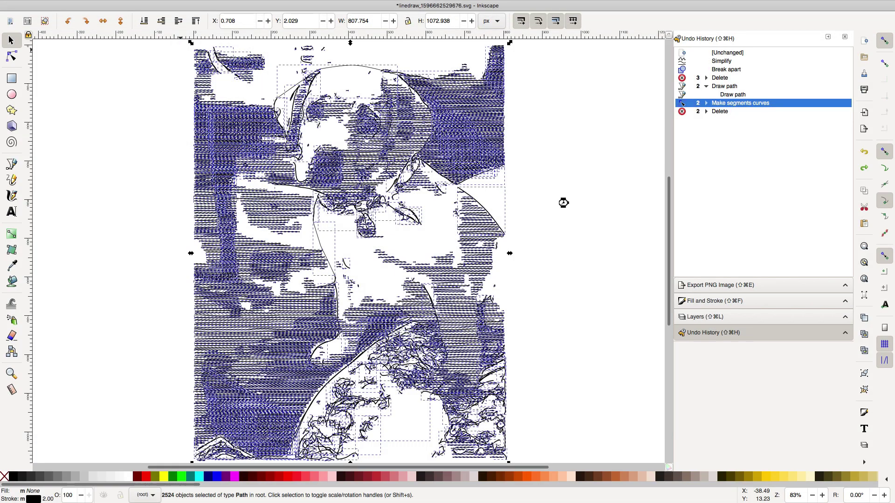
click(68, 5)
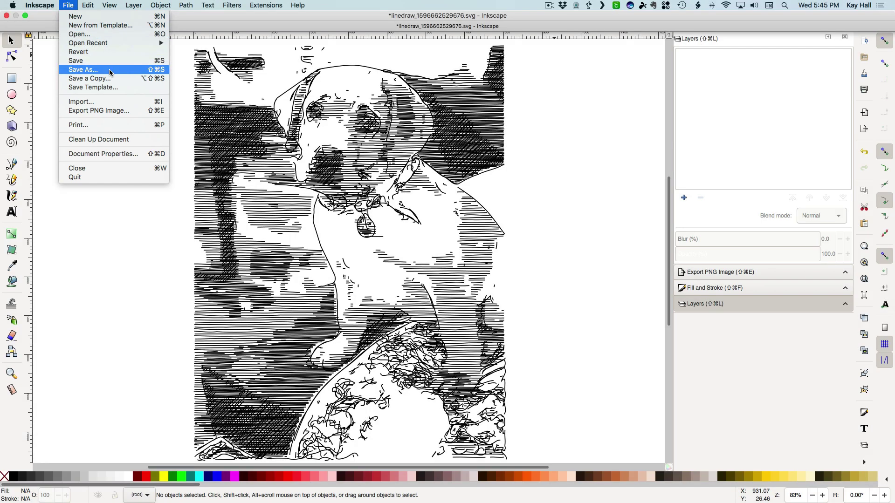
click(113, 65)
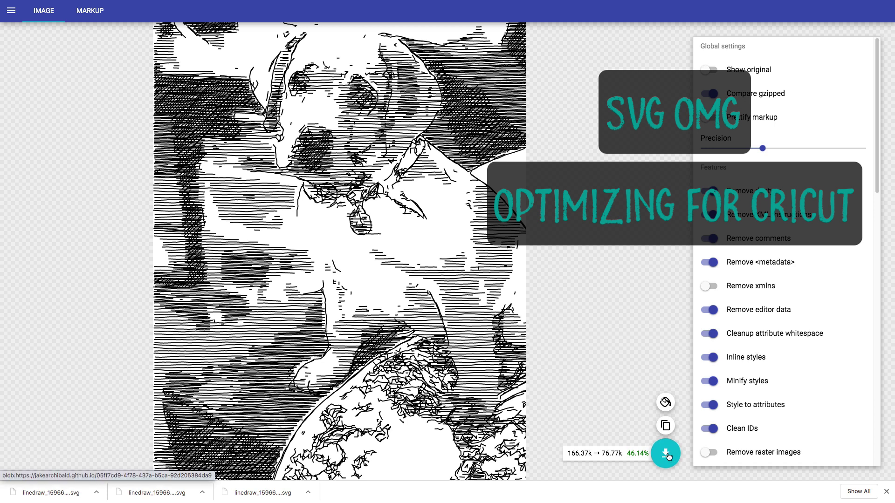
Download the SVGOMG-optimized puppy SVG, reduced from 166.37k to 76.77k.
click(666, 454)
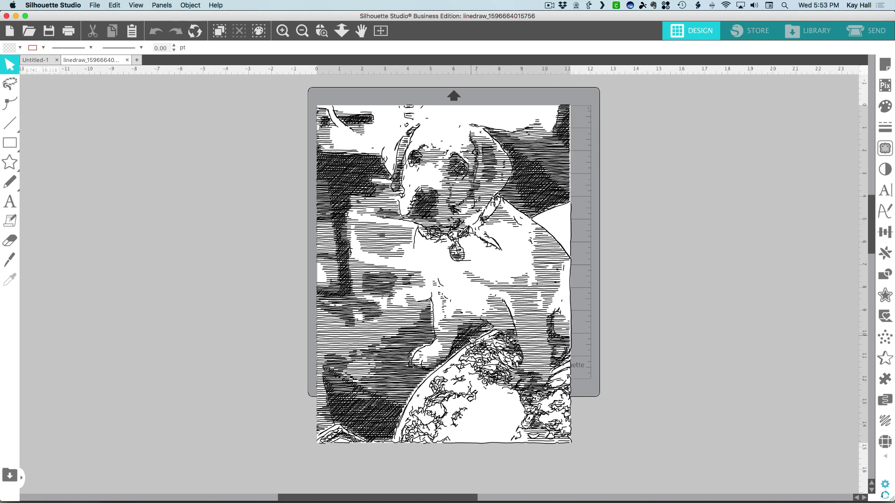
Select the puppy drawing and release its compound path into separate lines.
click(471, 338)
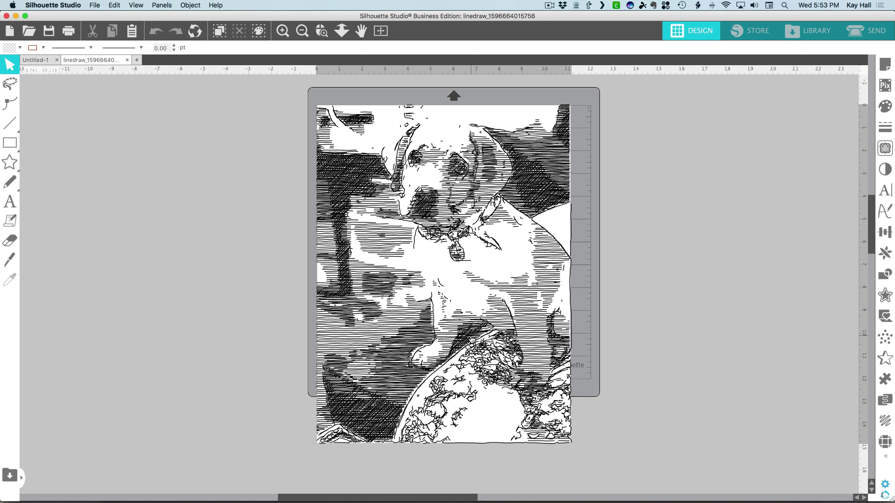
click(15, 106)
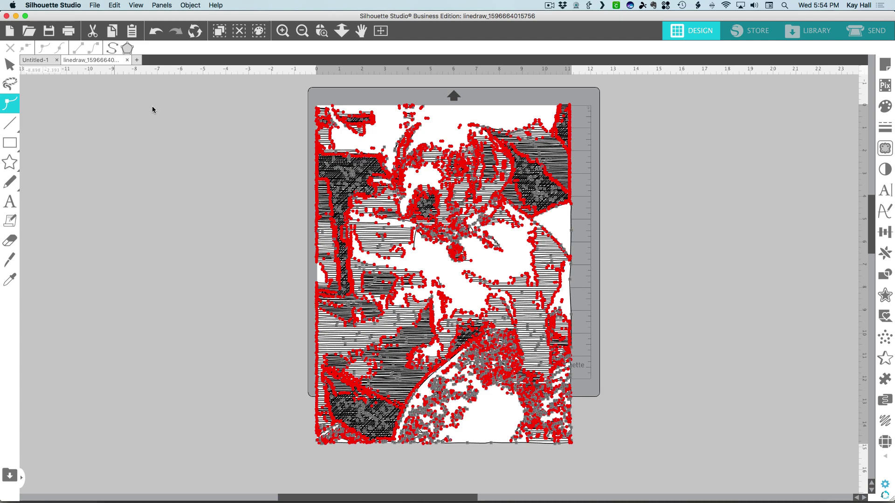
click(10, 64)
right_click(555, 268)
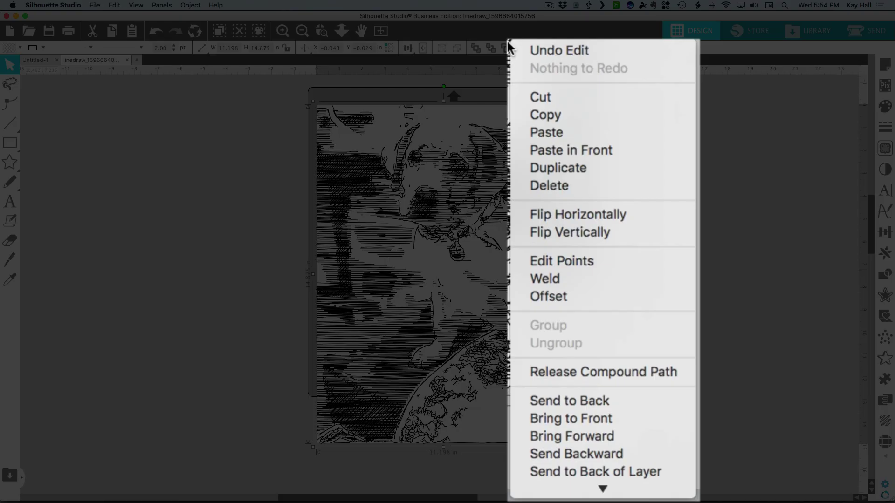
click(632, 372)
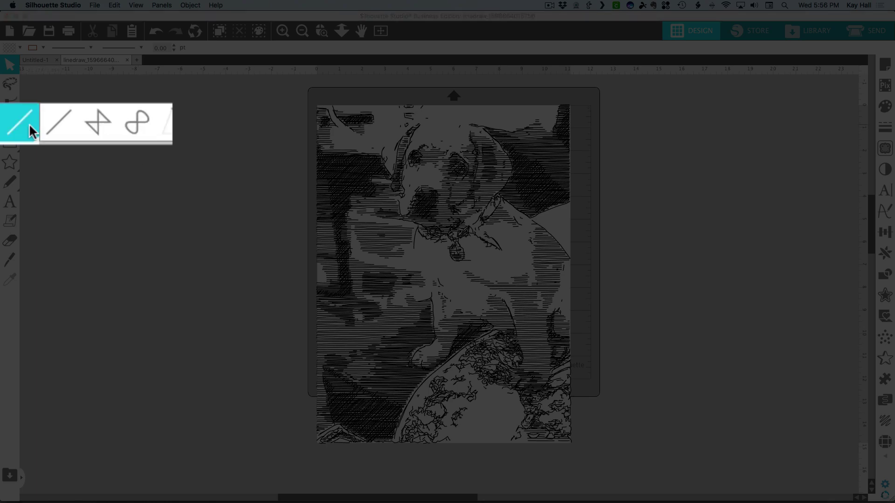
Draw curves over the puppy's head and down its chest, adjusting the chest curve's points.
drag(30, 130, 136, 132)
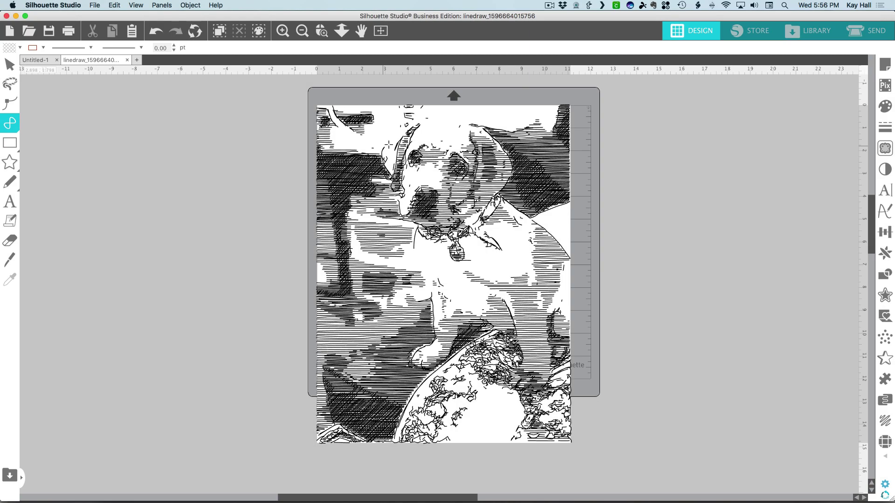
drag(389, 146, 480, 129)
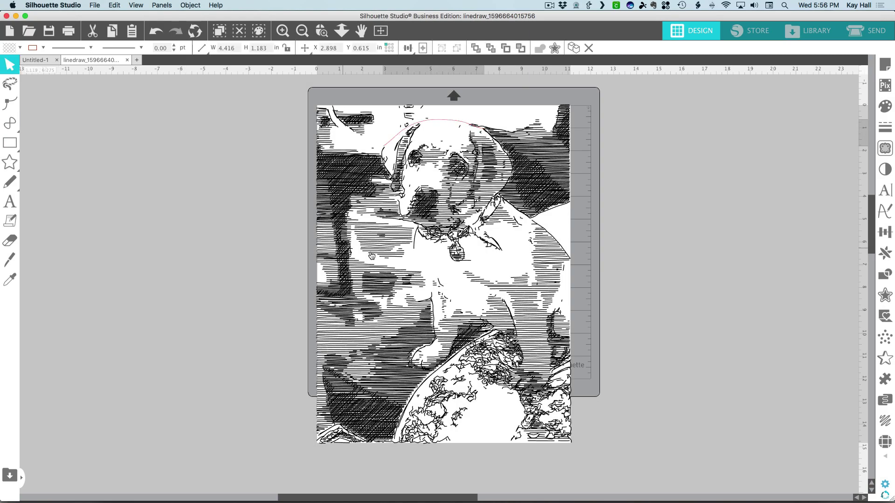
key(c)
drag(417, 255, 431, 296)
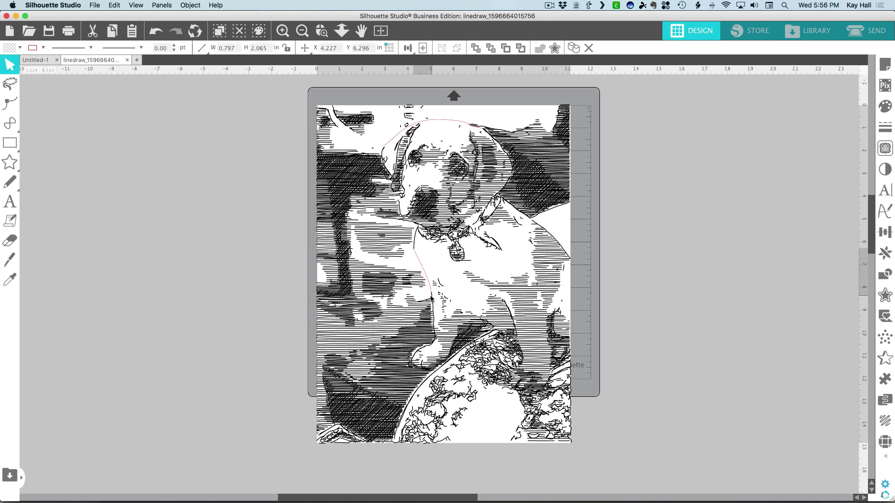
double_click(421, 272)
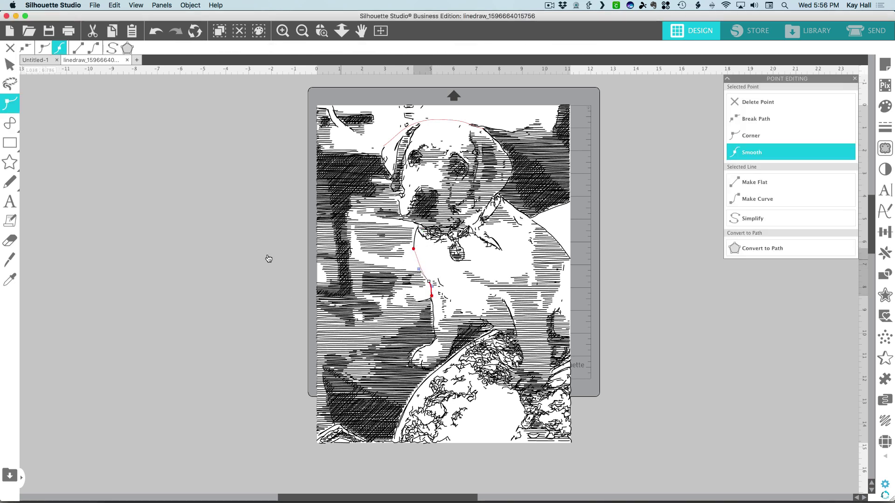
click(303, 124)
Select all lines and join them into one compound path.
key(super+a)
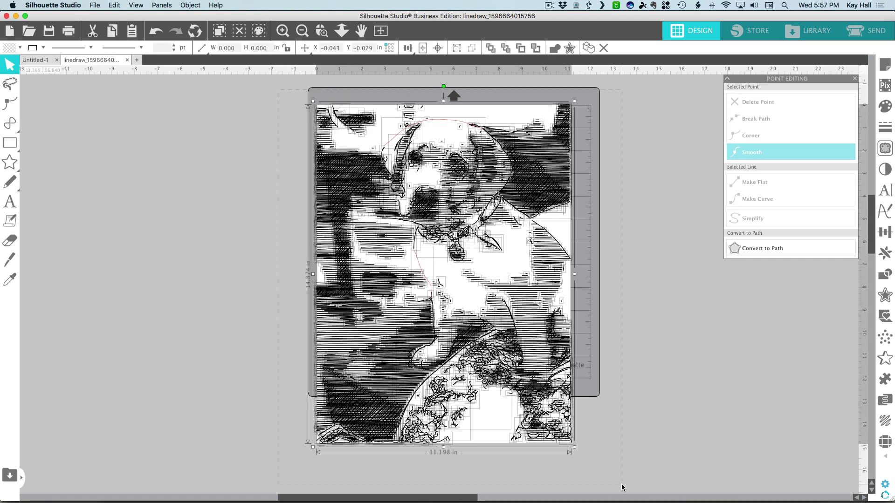
right_click(581, 236)
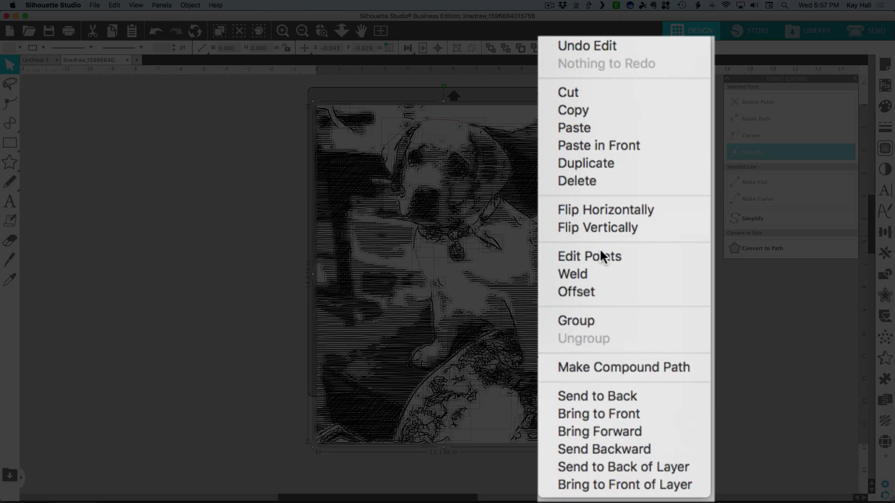
click(613, 366)
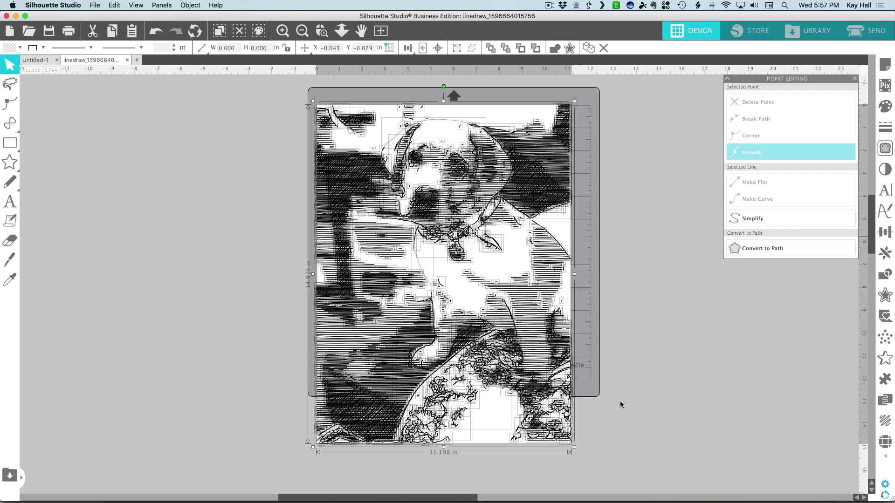